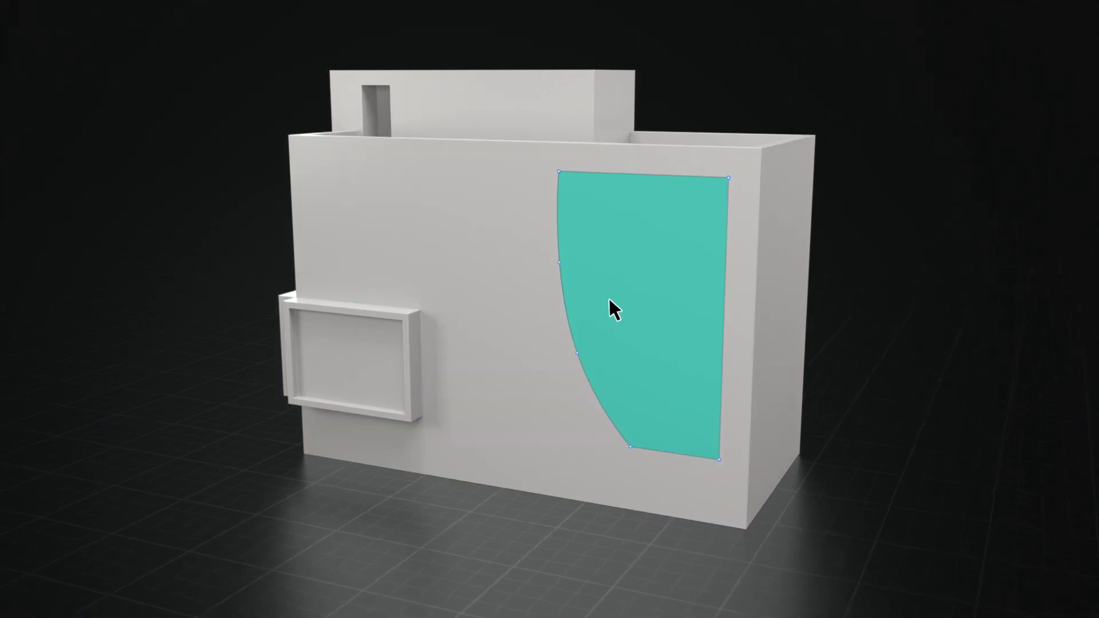
Push/Pull the curved teal door profile outward from the wall face into a raised panel.
left_click_drag(612, 307, 603, 311)
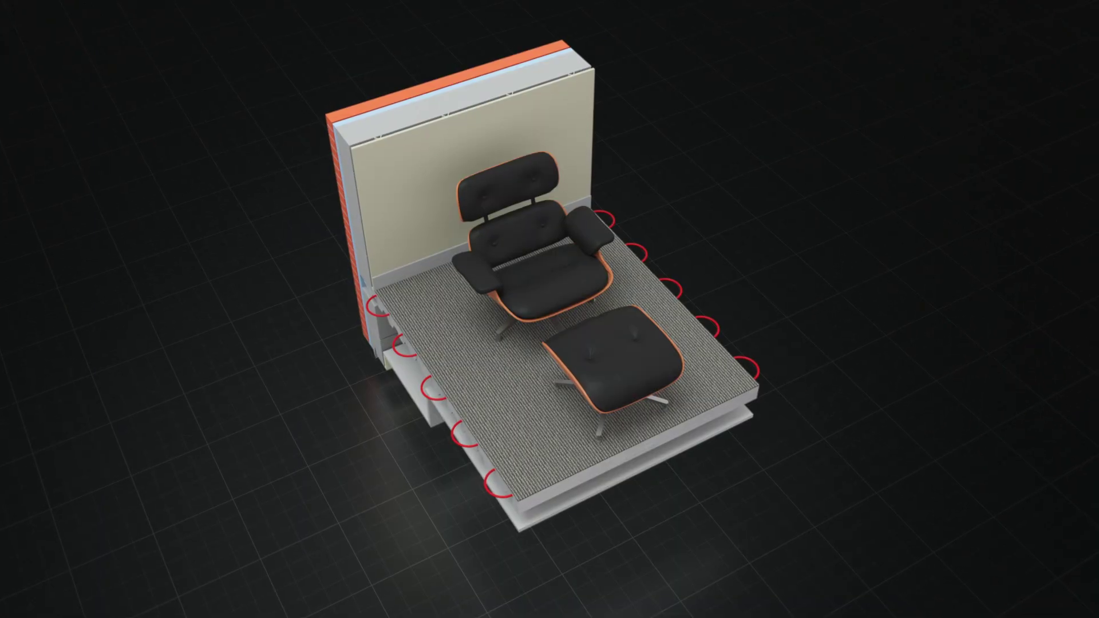